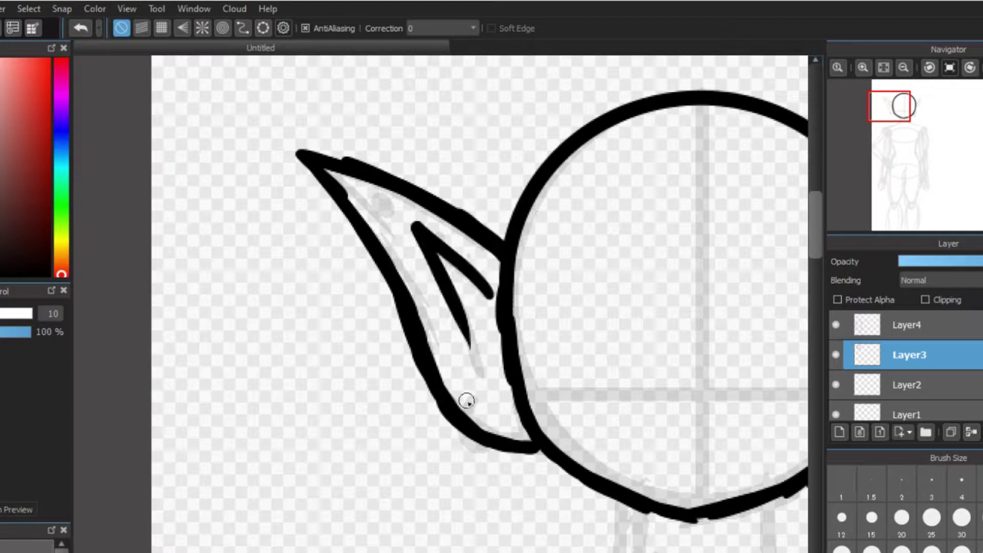
# Sketch the left ear's details: a loop earring on the lobe, piercing dots along the upper edge and the inner ear line.
pyautogui.moveTo(467, 411)
pyautogui.mouseDown()
pyautogui.moveTo(461, 450)
pyautogui.moveTo(492, 449)
pyautogui.mouseUp()
pyautogui.click(371, 204)
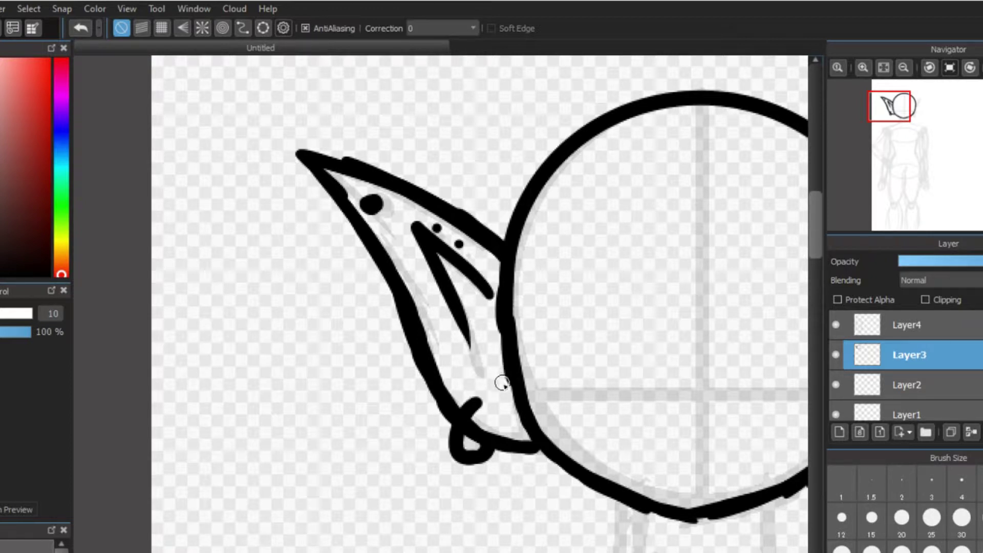
pyautogui.moveTo(462, 328); pyautogui.dragTo(472, 386)
# Sketch the pointed right ear with its inner line, redrawing the lobe as a small loop against the jaw.
pyautogui.moveTo(704, 354)
pyautogui.mouseDown()
pyautogui.moveTo(473, 310)
pyautogui.moveTo(313, 383)
pyautogui.mouseUp()
pyautogui.moveTo(497, 257)
pyautogui.mouseDown()
pyautogui.moveTo(557, 224)
pyautogui.moveTo(549, 287)
pyautogui.moveTo(497, 449)
pyautogui.moveTo(448, 504)
pyautogui.mouseUp()
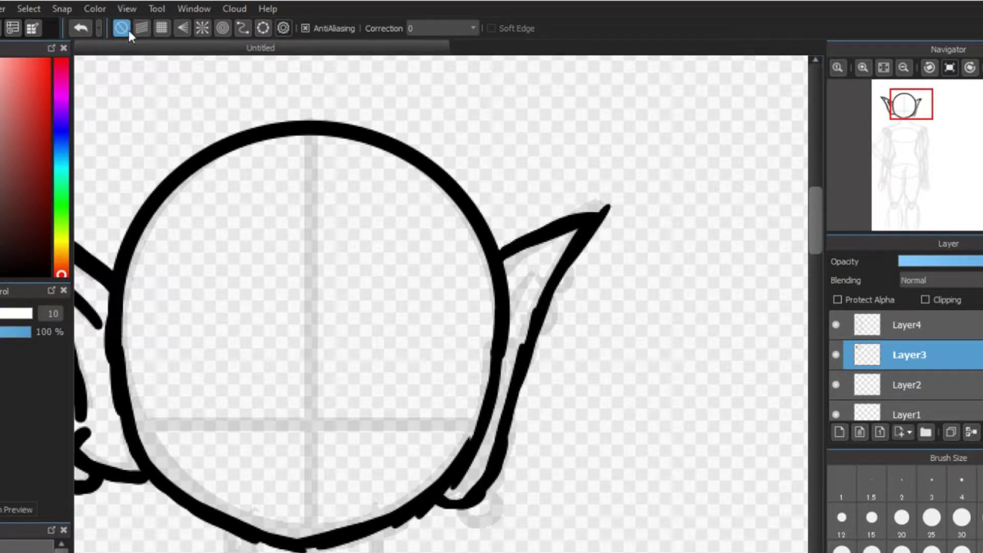
pyautogui.click(81, 29)
pyautogui.click(80, 29)
pyautogui.moveTo(519, 386)
pyautogui.mouseDown()
pyautogui.moveTo(472, 468)
pyautogui.moveTo(493, 481)
pyautogui.moveTo(458, 488)
pyautogui.mouseUp()
pyautogui.click(81, 31)
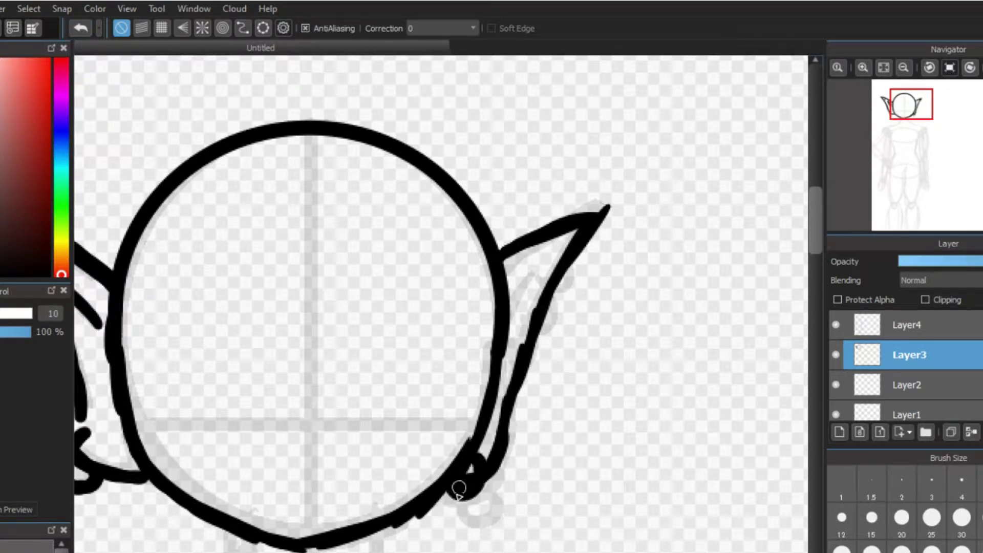
pyautogui.moveTo(534, 291)
pyautogui.mouseDown()
pyautogui.moveTo(513, 339)
pyautogui.moveTo(518, 283)
pyautogui.moveTo(548, 338)
pyautogui.moveTo(528, 356)
pyautogui.mouseUp()
# Sketch the outline of wavy, curl-tipped hair sweeping over the right half of the face and past the jaw.
pyautogui.moveTo(916, 117); pyautogui.dragTo(911, 123)
pyautogui.scroll(-1, 911, 123)
pyautogui.moveTo(393, 147)
pyautogui.mouseDown()
pyautogui.moveTo(431, 70)
pyautogui.moveTo(574, 87)
pyautogui.moveTo(635, 166)
pyautogui.moveTo(663, 225)
pyautogui.moveTo(644, 320)
pyautogui.mouseUp()
pyautogui.moveTo(395, 148)
pyautogui.mouseDown()
pyautogui.moveTo(402, 204)
pyautogui.moveTo(445, 207)
pyautogui.moveTo(436, 223)
pyautogui.moveTo(473, 346)
pyautogui.moveTo(460, 354)
pyautogui.moveTo(489, 354)
pyautogui.moveTo(476, 408)
pyautogui.moveTo(507, 407)
pyautogui.moveTo(515, 512)
pyautogui.moveTo(559, 481)
pyautogui.mouseUp()
pyautogui.moveTo(625, 366)
pyautogui.mouseDown()
pyautogui.moveTo(611, 463)
pyautogui.moveTo(550, 504)
pyautogui.mouseUp()
# Fill the hair with loose downward strands and scribbled strokes.
pyautogui.moveTo(439, 124); pyautogui.dragTo(576, 263)
pyautogui.moveTo(489, 179)
pyautogui.mouseDown()
pyautogui.moveTo(535, 438)
pyautogui.moveTo(542, 416)
pyautogui.mouseUp()
pyautogui.moveTo(584, 168); pyautogui.dragTo(609, 349)
pyautogui.moveTo(576, 299); pyautogui.dragTo(594, 383)
pyautogui.moveTo(400, 126); pyautogui.dragTo(436, 224)
pyautogui.moveTo(415, 141)
pyautogui.mouseDown()
pyautogui.moveTo(413, 216)
pyautogui.moveTo(415, 178)
pyautogui.moveTo(442, 161)
pyautogui.moveTo(442, 143)
pyautogui.moveTo(584, 174)
pyautogui.moveTo(610, 316)
pyautogui.moveTo(518, 385)
pyautogui.moveTo(595, 204)
pyautogui.moveTo(444, 184)
pyautogui.moveTo(491, 265)
pyautogui.moveTo(448, 286)
pyautogui.moveTo(318, 247)
pyautogui.moveTo(426, 268)
pyautogui.moveTo(461, 298)
pyautogui.mouseUp()
# Sketch the visible eye with a lower lid and filled pupil, and a wide grin with jagged teeth.
pyautogui.moveTo(366, 307)
pyautogui.mouseDown()
pyautogui.moveTo(415, 321)
pyautogui.moveTo(458, 317)
pyautogui.mouseUp()
pyautogui.moveTo(402, 279)
pyautogui.mouseDown()
pyautogui.moveTo(423, 274)
pyautogui.moveTo(409, 293)
pyautogui.mouseUp()
pyautogui.moveTo(499, 382)
pyautogui.mouseDown()
pyautogui.moveTo(417, 372)
pyautogui.moveTo(461, 407)
pyautogui.mouseUp()
pyautogui.click(81, 28)
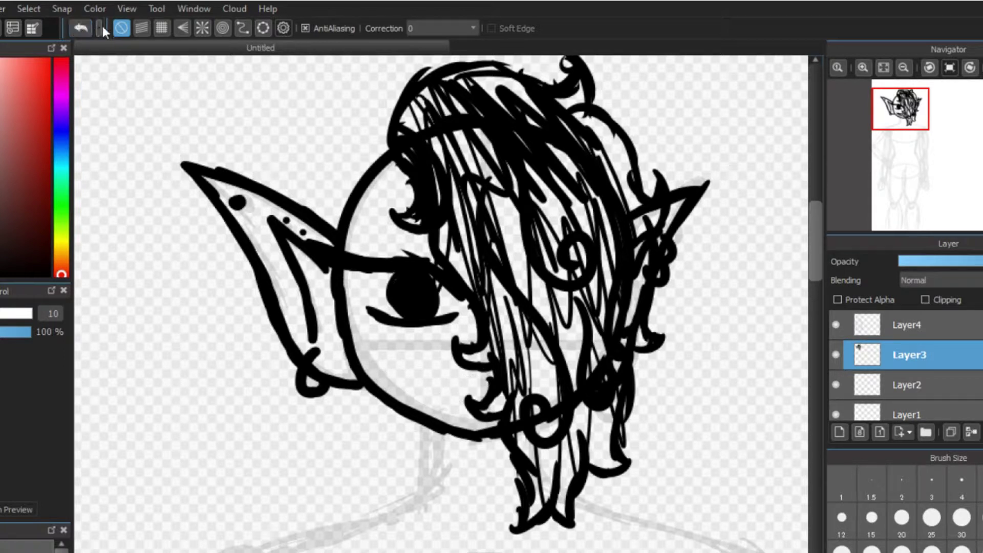
pyautogui.moveTo(492, 374)
pyautogui.mouseDown()
pyautogui.moveTo(385, 366)
pyautogui.moveTo(453, 401)
pyautogui.moveTo(436, 362)
pyautogui.mouseUp()
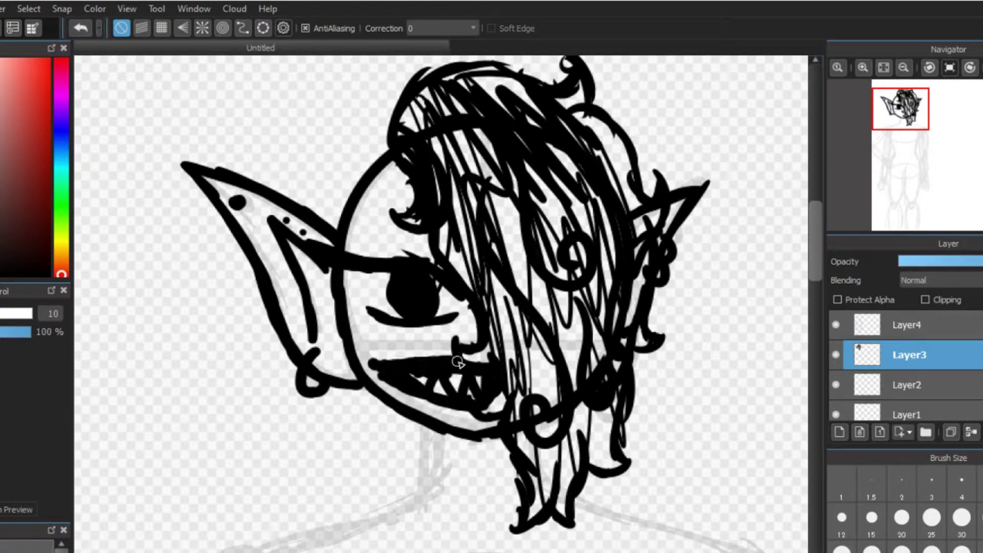
# Sketch a small looped shape above the tip of the left ear, undoing the unwanted strokes.
pyautogui.moveTo(291, 139); pyautogui.dragTo(206, 146)
pyautogui.moveTo(167, 178)
pyautogui.mouseDown()
pyautogui.moveTo(126, 203)
pyautogui.moveTo(152, 234)
pyautogui.moveTo(212, 236)
pyautogui.mouseUp()
pyautogui.click(196, 207)
pyautogui.click(86, 31)
pyautogui.click(86, 31)
pyautogui.click(86, 32)
pyautogui.click(85, 32)
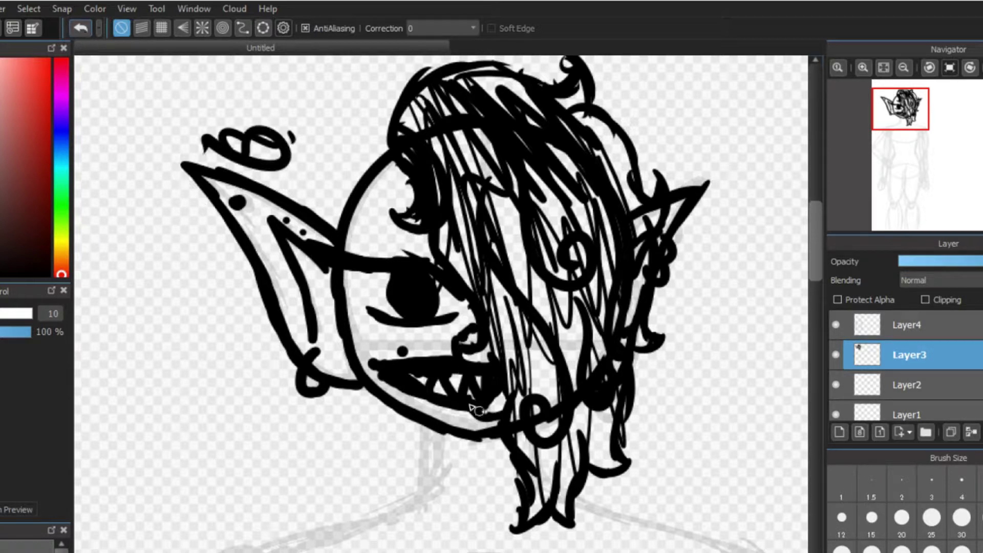
# Sketch the neck, the sloping left shoulder and the bent left arm over the body guide.
pyautogui.moveTo(900, 124); pyautogui.dragTo(915, 157)
pyautogui.click(900, 67)
pyautogui.click(901, 67)
pyautogui.moveTo(396, 157)
pyautogui.mouseDown()
pyautogui.moveTo(393, 195)
pyautogui.moveTo(299, 235)
pyautogui.moveTo(310, 313)
pyautogui.mouseUp()
pyautogui.moveTo(316, 241)
pyautogui.mouseDown()
pyautogui.moveTo(304, 278)
pyautogui.moveTo(274, 280)
pyautogui.moveTo(241, 320)
pyautogui.moveTo(296, 405)
pyautogui.mouseUp()
pyautogui.click(81, 28)
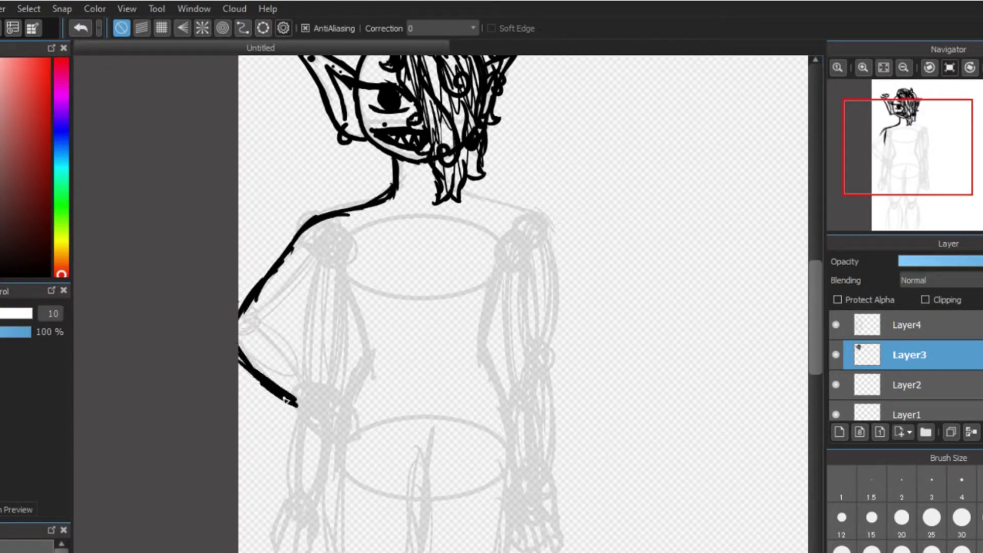
pyautogui.moveTo(334, 251); pyautogui.dragTo(296, 300)
pyautogui.moveTo(322, 259)
pyautogui.mouseDown()
pyautogui.moveTo(268, 330)
pyautogui.moveTo(317, 377)
pyautogui.mouseUp()
pyautogui.moveTo(272, 343); pyautogui.dragTo(323, 389)
# Sketch the hand and fingers of the bent left arm resting at the hip.
pyautogui.moveTo(911, 89); pyautogui.dragTo(940, 89)
pyautogui.moveTo(904, 154)
pyautogui.mouseDown()
pyautogui.moveTo(902, 175)
pyautogui.moveTo(887, 158)
pyautogui.mouseUp()
pyautogui.moveTo(433, 301)
pyautogui.mouseDown()
pyautogui.moveTo(476, 321)
pyautogui.moveTo(456, 346)
pyautogui.moveTo(468, 468)
pyautogui.moveTo(522, 396)
pyautogui.moveTo(543, 406)
pyautogui.mouseUp()
pyautogui.moveTo(480, 462); pyautogui.dragTo(502, 483)
# Sketch the curved neckline of the top and the right shoulder line sloping from the neck.
pyautogui.moveTo(954, 89); pyautogui.dragTo(941, 88)
pyautogui.moveTo(894, 171); pyautogui.dragTo(908, 159)
pyautogui.moveTo(362, 176); pyautogui.dragTo(489, 201)
pyautogui.moveTo(445, 208); pyautogui.dragTo(562, 204)
pyautogui.moveTo(414, 197)
pyautogui.mouseDown()
pyautogui.moveTo(573, 192)
pyautogui.moveTo(618, 174)
pyautogui.mouseUp()
pyautogui.moveTo(530, 125); pyautogui.dragTo(650, 188)
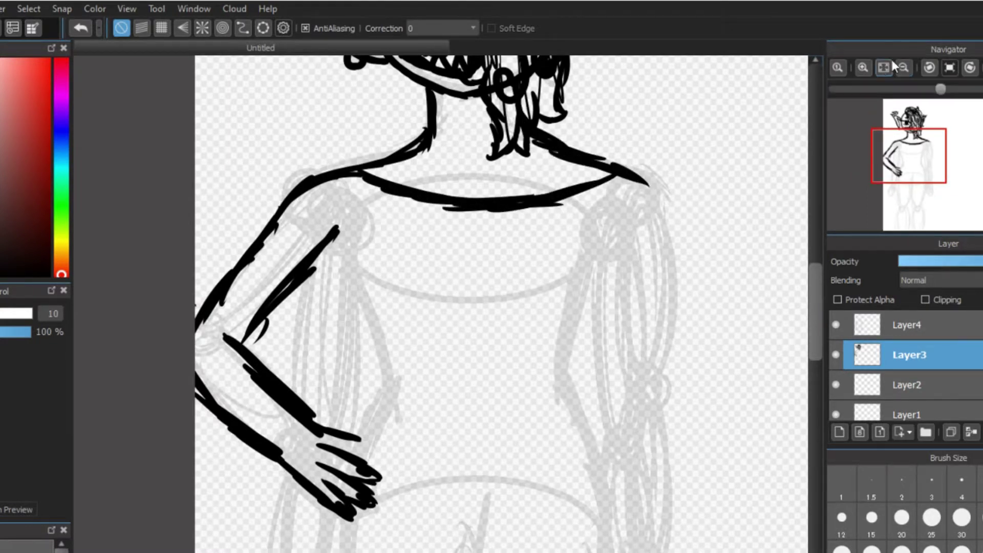
# Sketch the outer edge of the right arm and both sides of the torso down to the hips.
pyautogui.click(903, 67)
pyautogui.click(914, 166)
pyautogui.moveTo(557, 202); pyautogui.dragTo(563, 402)
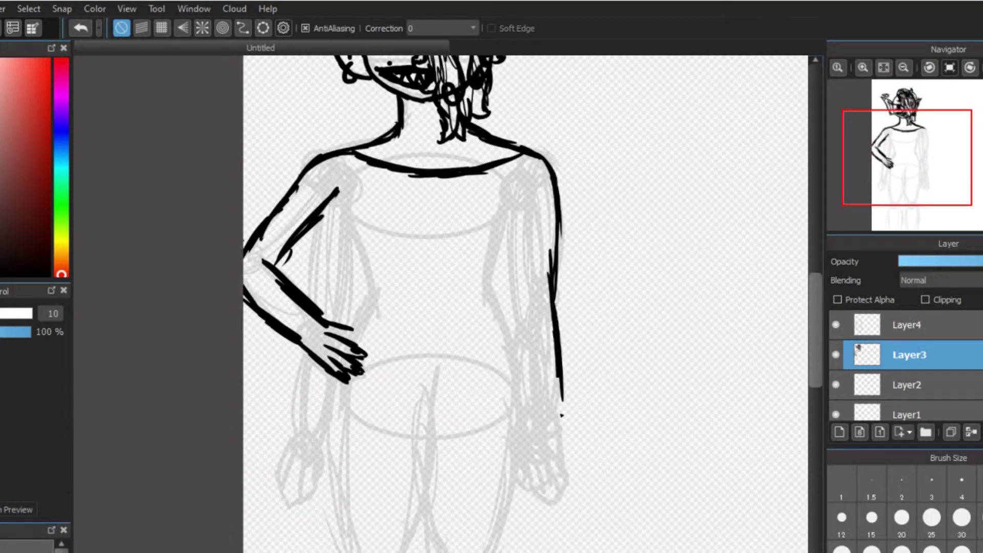
pyautogui.moveTo(491, 290); pyautogui.dragTo(514, 448)
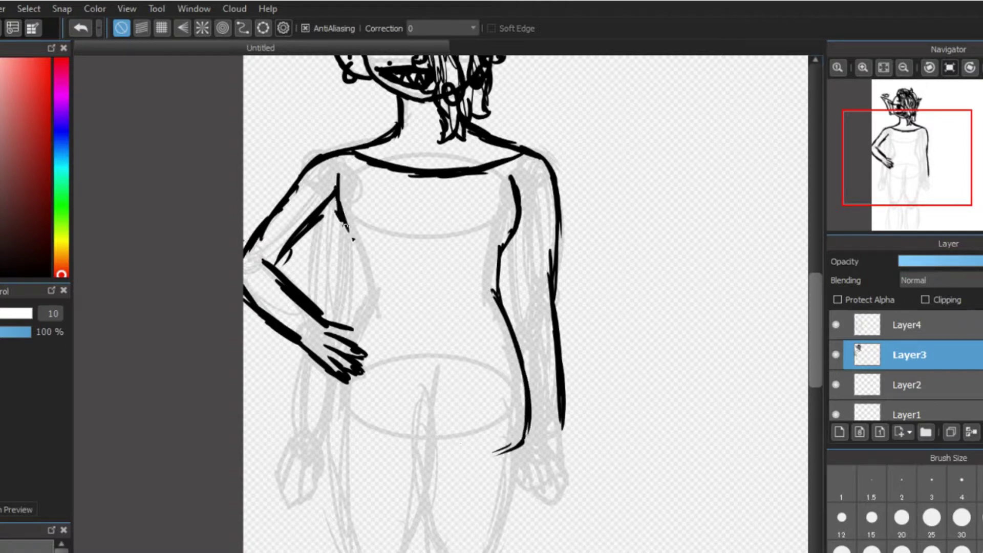
pyautogui.moveTo(327, 373); pyautogui.dragTo(357, 453)
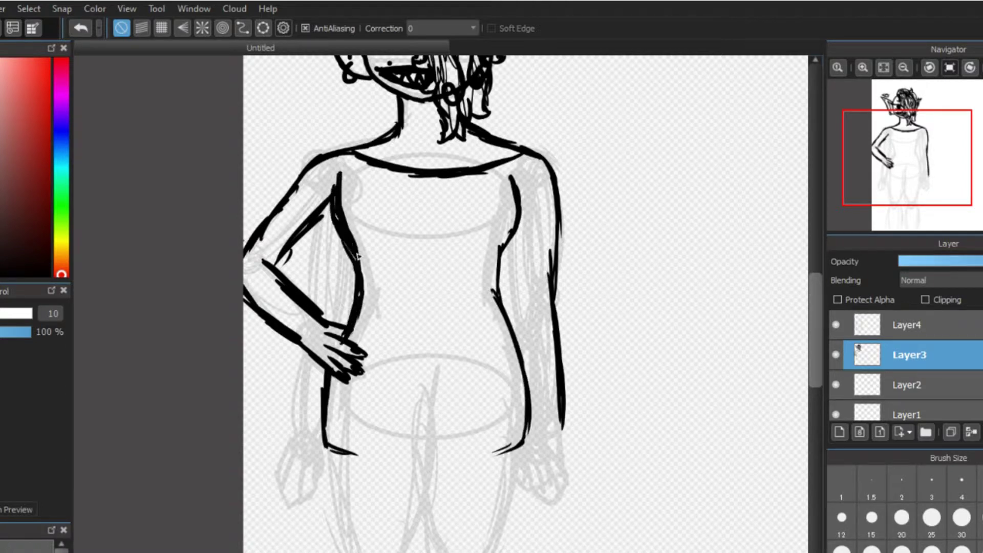
# Sketch the hem of the top as two curved lines across the hips.
pyautogui.moveTo(524, 445); pyautogui.dragTo(410, 471)
pyautogui.moveTo(353, 454); pyautogui.dragTo(444, 471)
pyautogui.moveTo(320, 449)
pyautogui.mouseDown()
pyautogui.moveTo(403, 481)
pyautogui.moveTo(413, 463)
pyautogui.mouseUp()
pyautogui.moveTo(525, 422); pyautogui.dragTo(386, 444)
pyautogui.moveTo(333, 426); pyautogui.dragTo(449, 450)
pyautogui.moveTo(326, 423); pyautogui.dragTo(388, 453)
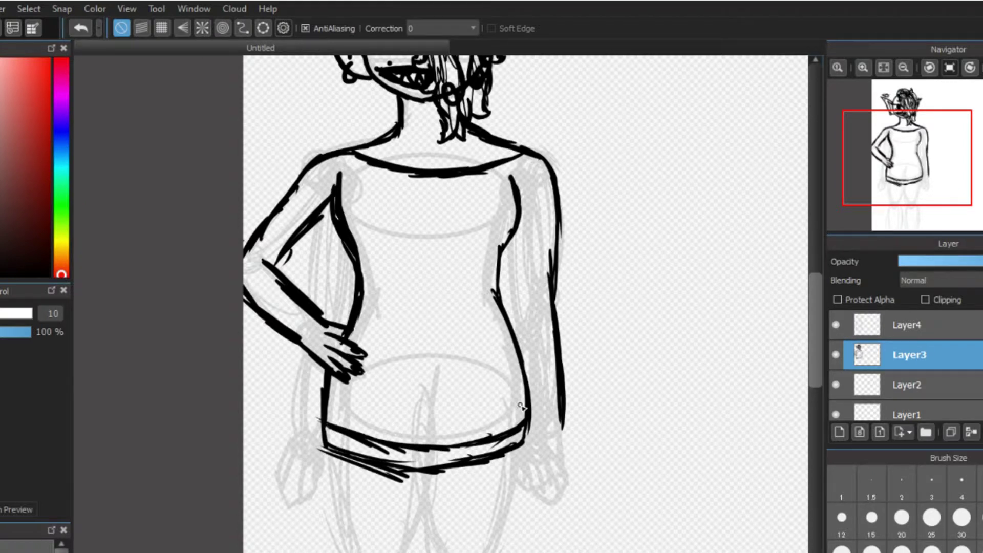
# Sketch the right arm's inner edge and elbow crease, and a second left arm hanging behind the bent one.
pyautogui.moveTo(523, 229); pyautogui.dragTo(528, 356)
pyautogui.moveTo(512, 239); pyautogui.dragTo(532, 391)
pyautogui.moveTo(551, 309); pyautogui.dragTo(537, 317)
pyautogui.moveTo(324, 221); pyautogui.dragTo(307, 307)
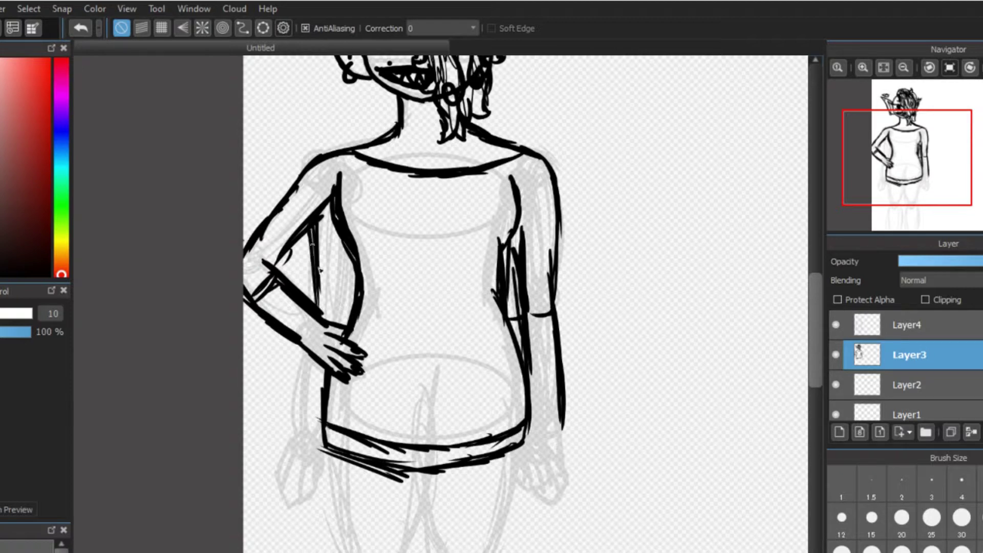
pyautogui.moveTo(352, 256); pyautogui.dragTo(350, 315)
pyautogui.moveTo(320, 267); pyautogui.dragTo(322, 293)
pyautogui.moveTo(307, 346); pyautogui.dragTo(302, 422)
# Sketch the right hand hanging beside the hem, with its thumb and separate fingers.
pyautogui.moveTo(914, 88); pyautogui.dragTo(942, 88)
pyautogui.moveTo(939, 199); pyautogui.dragTo(928, 185)
pyautogui.moveTo(501, 185); pyautogui.dragTo(492, 276)
pyautogui.moveTo(503, 272); pyautogui.dragTo(539, 454)
pyautogui.moveTo(472, 318); pyautogui.dragTo(538, 443)
pyautogui.moveTo(482, 392); pyautogui.dragTo(435, 405)
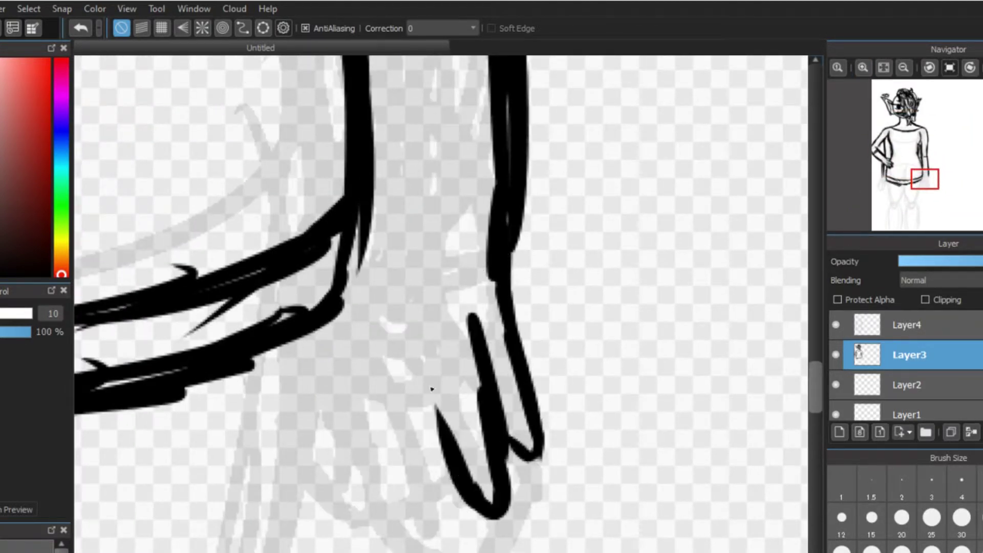
pyautogui.moveTo(430, 319); pyautogui.dragTo(431, 518)
pyautogui.moveTo(381, 309); pyautogui.dragTo(422, 507)
pyautogui.moveTo(366, 230)
pyautogui.mouseDown()
pyautogui.moveTo(380, 336)
pyautogui.moveTo(356, 389)
pyautogui.mouseUp()
# Add filled dark nails to the fingertips of the right hand.
pyautogui.moveTo(414, 450); pyautogui.dragTo(420, 486)
pyautogui.moveTo(479, 455); pyautogui.dragTo(483, 467)
pyautogui.moveTo(520, 411); pyautogui.dragTo(527, 435)
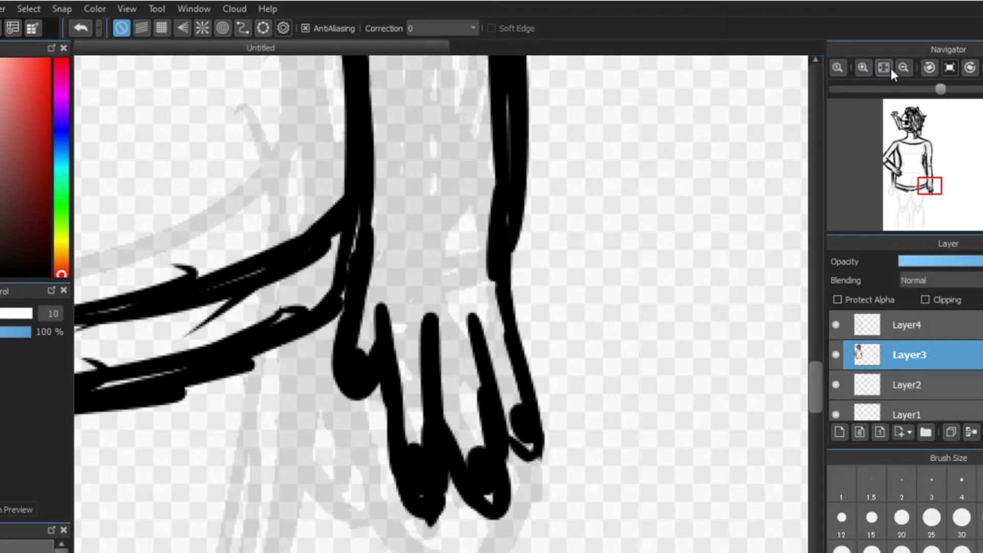
# Sketch the hanging left hand's fingers with dark nails below the bent arm.
pyautogui.click(903, 68)
pyautogui.click(882, 69)
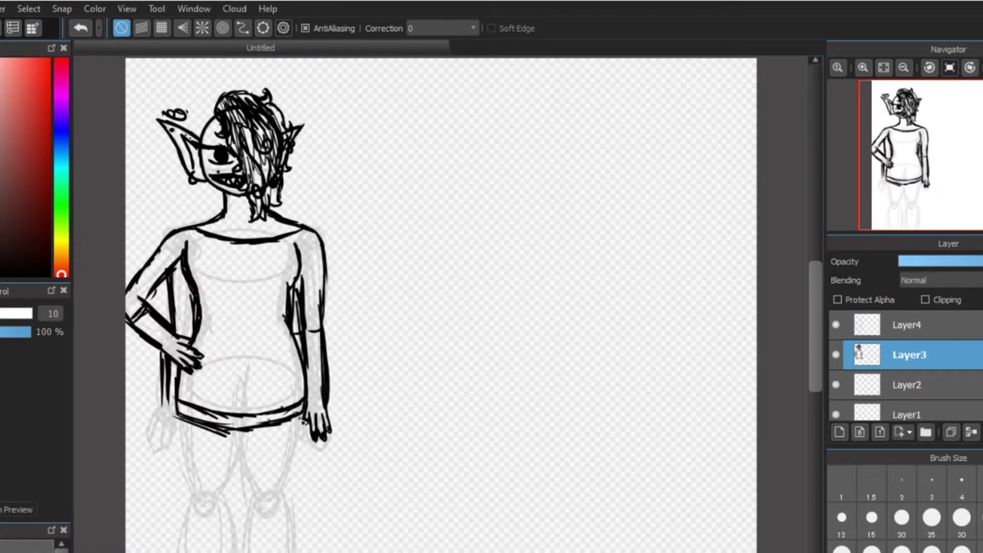
pyautogui.click(863, 68)
pyautogui.click(863, 68)
pyautogui.click(893, 186)
pyautogui.moveTo(445, 293); pyautogui.dragTo(377, 405)
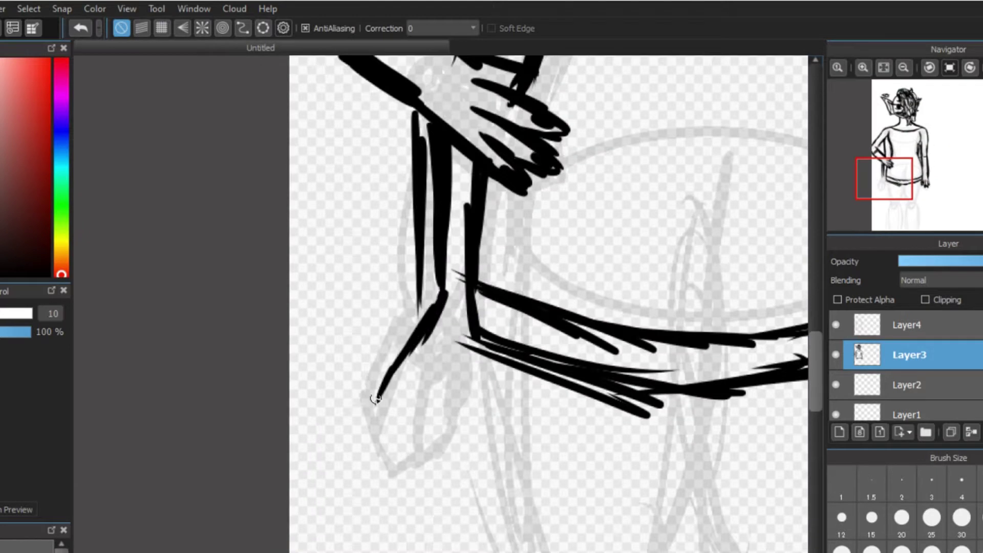
pyautogui.moveTo(433, 336); pyautogui.dragTo(374, 410)
pyautogui.moveTo(420, 376); pyautogui.dragTo(388, 438)
pyautogui.moveTo(438, 379); pyautogui.dragTo(385, 449)
pyautogui.moveTo(445, 330); pyautogui.dragTo(439, 430)
pyautogui.moveTo(472, 352); pyautogui.dragTo(443, 419)
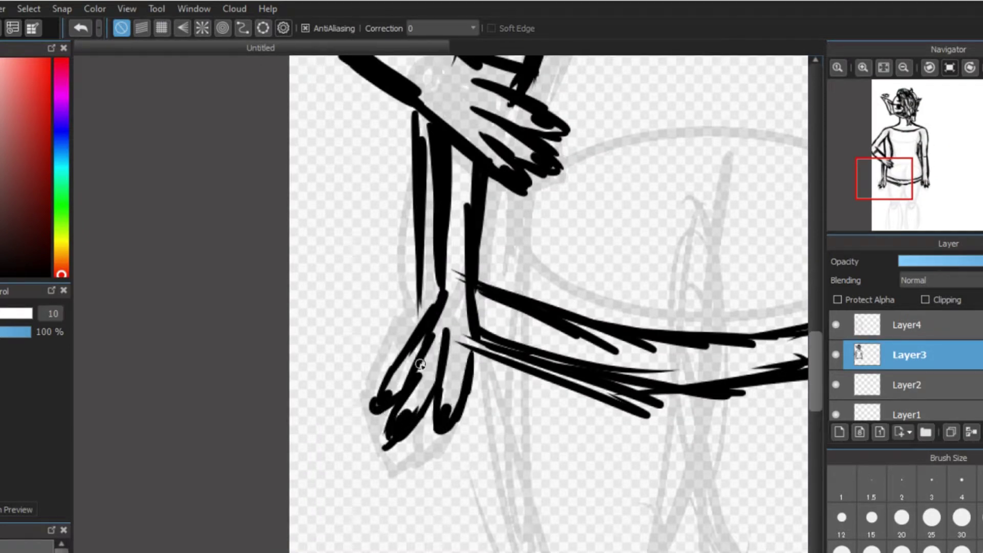
# Sketch the inner and outer outlines of both legs below the hem.
pyautogui.click(884, 68)
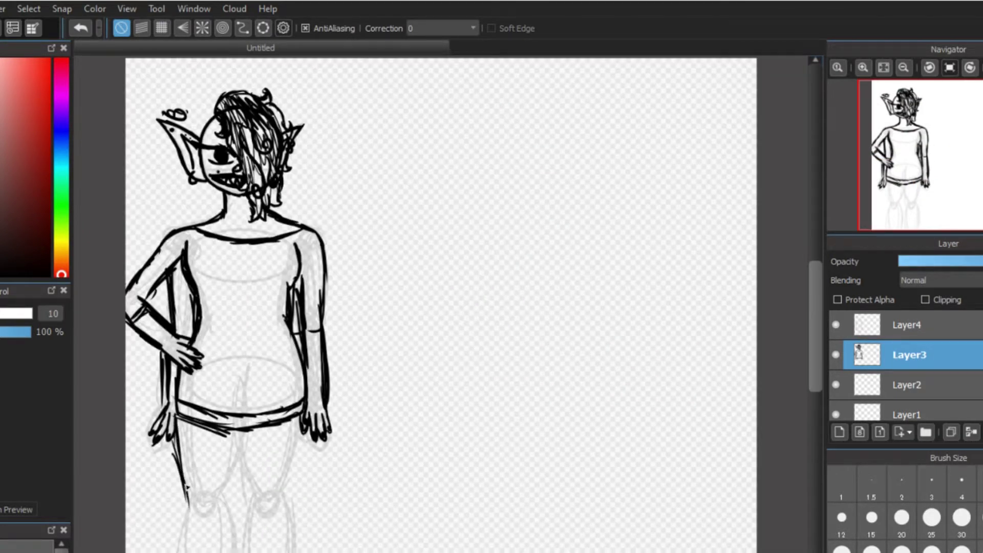
pyautogui.moveTo(300, 425); pyautogui.dragTo(296, 542)
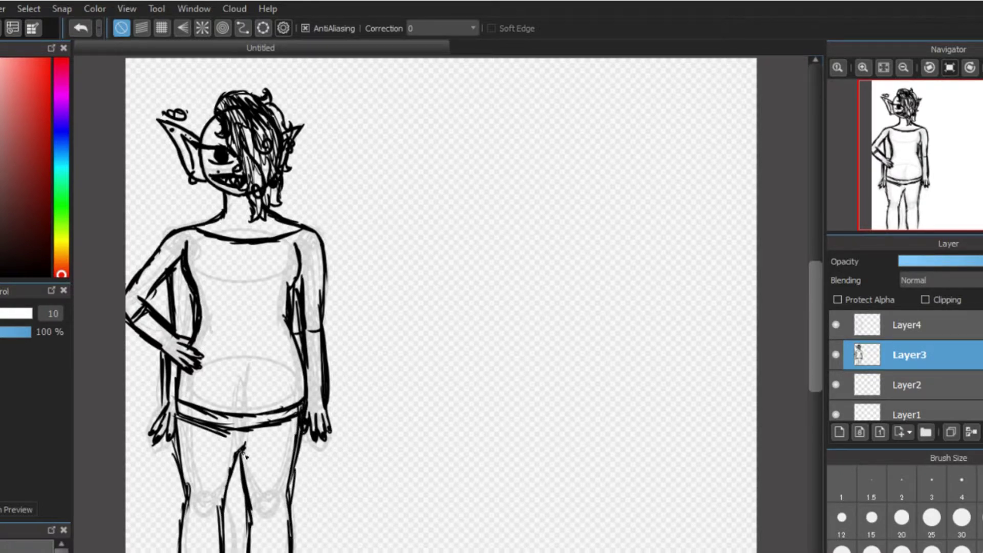
# Fade the Layer3 sketch to grey with the eraser at size 1000 and 15 % opacity, undoing the excess fading.
pyautogui.press('e')
pyautogui.moveTo(245, 226)
pyautogui.mouseDown()
pyautogui.moveTo(237, 308)
pyautogui.moveTo(239, 212)
pyautogui.moveTo(220, 246)
pyautogui.mouseUp()
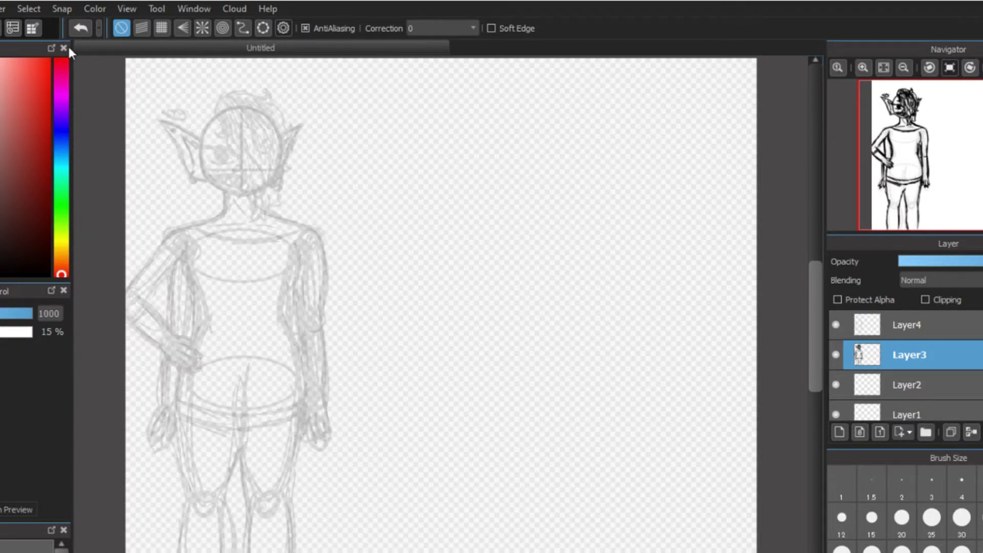
pyautogui.click(81, 28)
# On Layer2, ink the crown and outer edge of the hair with the black size 10 brush, including the curled tips.
pyautogui.press('b')
pyautogui.click(907, 385)
pyautogui.click(863, 67)
pyautogui.click(863, 68)
pyautogui.moveTo(919, 154); pyautogui.dragTo(915, 118)
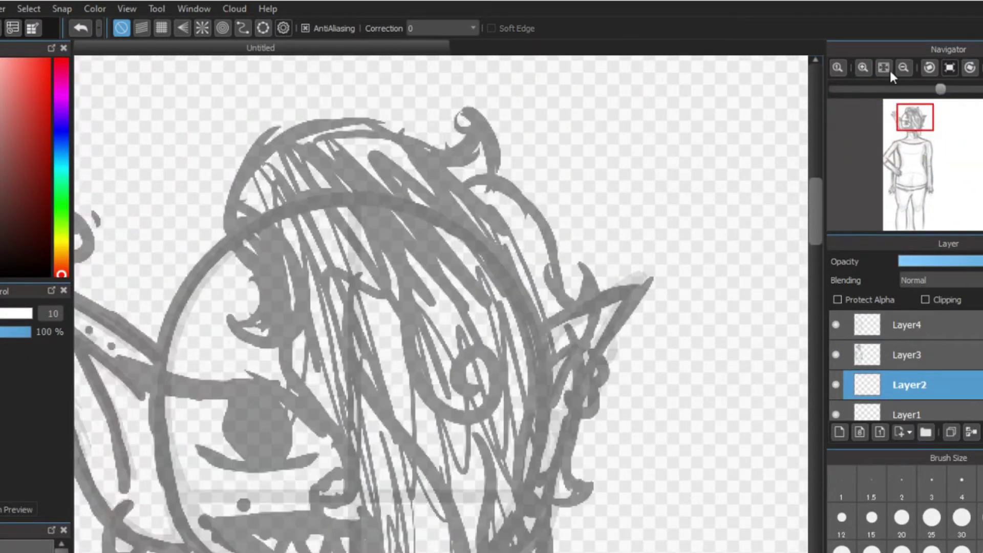
pyautogui.click(904, 68)
pyautogui.click(911, 121)
pyautogui.moveTo(339, 205)
pyautogui.mouseDown()
pyautogui.moveTo(487, 136)
pyautogui.moveTo(529, 156)
pyautogui.mouseUp()
pyautogui.moveTo(508, 162)
pyautogui.mouseDown()
pyautogui.moveTo(567, 182)
pyautogui.moveTo(609, 265)
pyautogui.mouseUp()
pyautogui.moveTo(613, 238); pyautogui.dragTo(582, 328)
pyautogui.moveTo(576, 315)
pyautogui.mouseDown()
pyautogui.moveTo(594, 368)
pyautogui.moveTo(566, 538)
pyautogui.moveTo(527, 520)
pyautogui.mouseUp()
# Ink the edge of the hair across the face and the hanging locks below the jaw.
pyautogui.moveTo(338, 202)
pyautogui.mouseDown()
pyautogui.moveTo(413, 369)
pyautogui.moveTo(419, 463)
pyautogui.moveTo(465, 447)
pyautogui.mouseUp()
pyautogui.moveTo(455, 459); pyautogui.dragTo(467, 552)
pyautogui.moveTo(501, 488); pyautogui.dragTo(504, 551)
pyautogui.moveTo(528, 499); pyautogui.dragTo(521, 552)
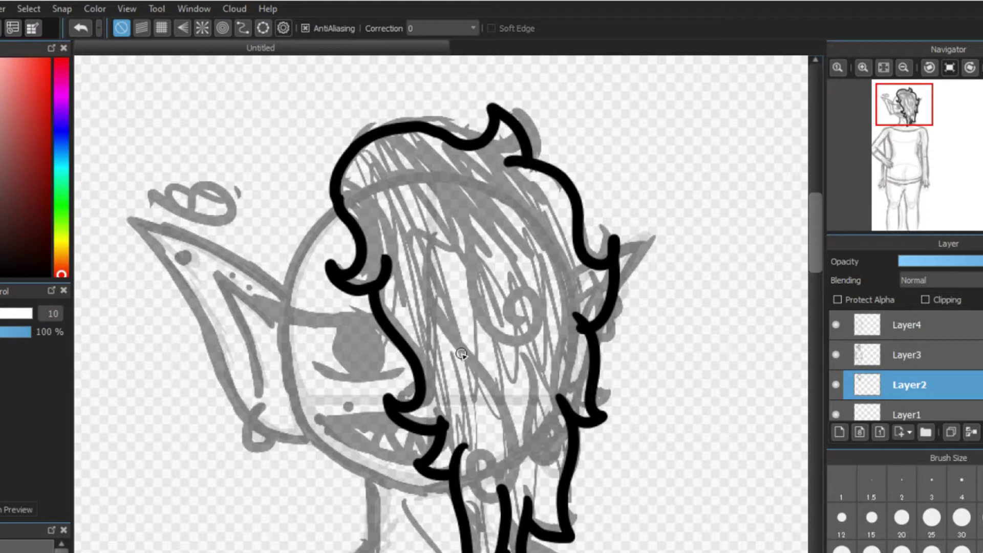
# Ink the face and jaw outline, the nose, the dot above the lip and the toothed grin.
pyautogui.click(263, 28)
pyautogui.moveTo(336, 209)
pyautogui.mouseDown()
pyautogui.moveTo(283, 332)
pyautogui.moveTo(288, 353)
pyautogui.moveTo(274, 325)
pyautogui.moveTo(300, 432)
pyautogui.moveTo(418, 494)
pyautogui.moveTo(330, 420)
pyautogui.moveTo(440, 426)
pyautogui.mouseUp()
pyautogui.click(81, 28)
pyautogui.click(577, 157)
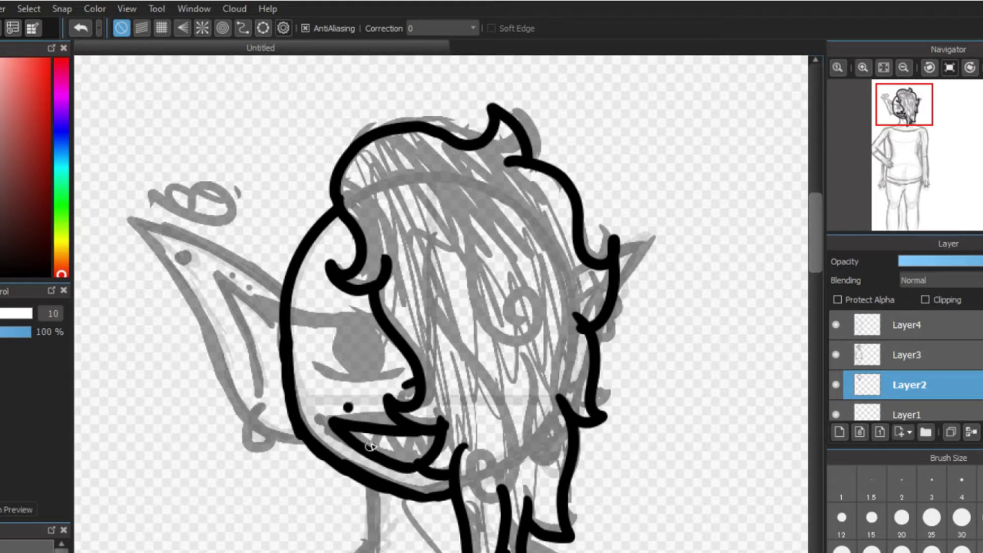
pyautogui.moveTo(345, 429); pyautogui.dragTo(416, 469)
# Ink the left ear with its inner lines and piercing dots, redrawing the earring as a longer loop.
pyautogui.moveTo(281, 284)
pyautogui.mouseDown()
pyautogui.moveTo(146, 225)
pyautogui.moveTo(255, 445)
pyautogui.mouseUp()
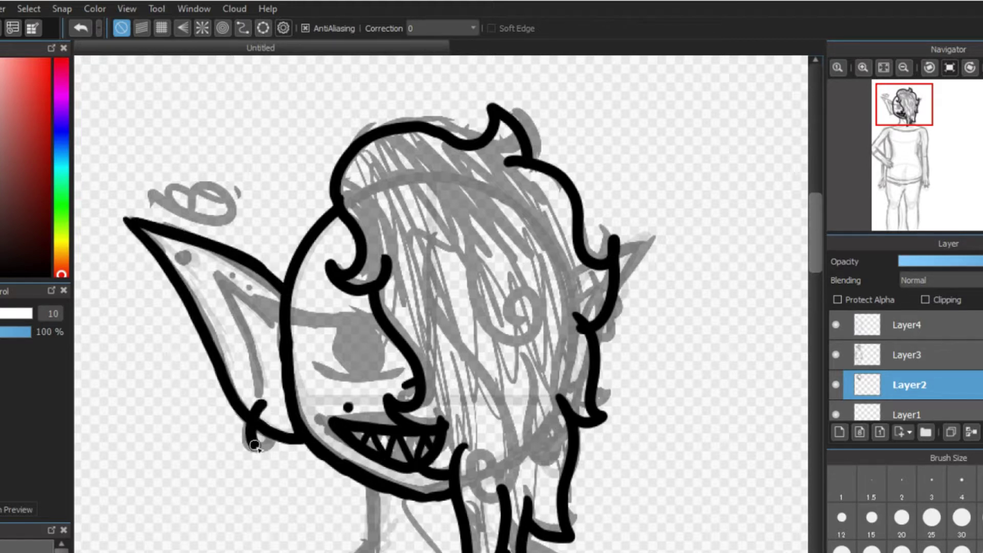
pyautogui.click(79, 29)
pyautogui.moveTo(256, 405); pyautogui.dragTo(282, 443)
pyautogui.moveTo(205, 278); pyautogui.dragTo(266, 369)
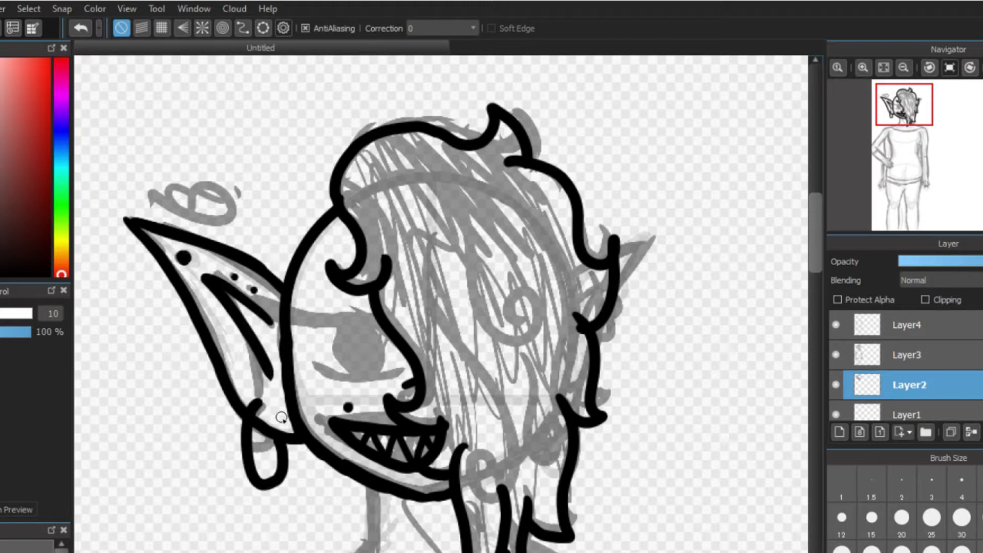
# Ink the right ear tip, and the eye with its thick upper line, lower lid and filled pupil.
pyautogui.moveTo(597, 259)
pyautogui.mouseDown()
pyautogui.moveTo(653, 237)
pyautogui.moveTo(614, 279)
pyautogui.mouseUp()
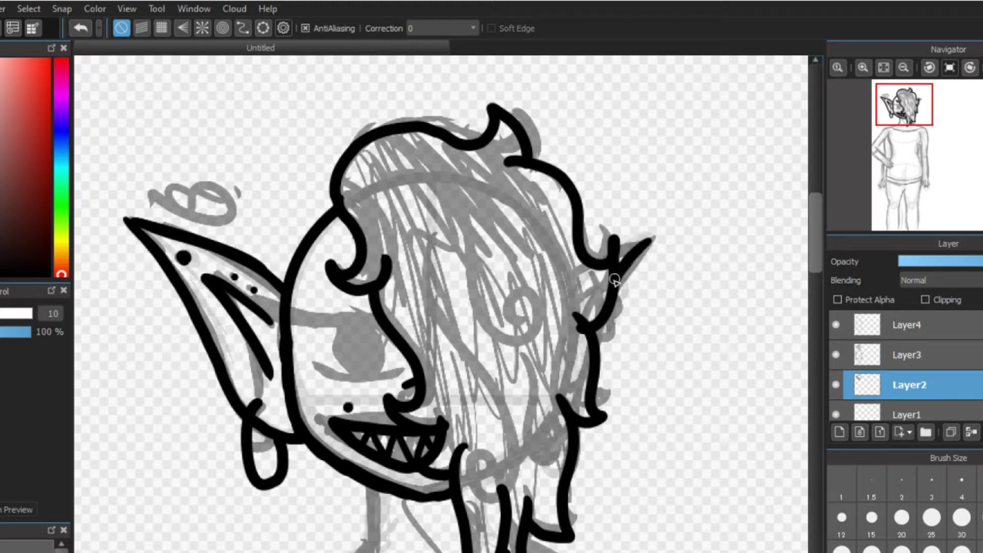
pyautogui.moveTo(373, 316); pyautogui.dragTo(269, 300)
pyautogui.moveTo(269, 300)
pyautogui.mouseDown()
pyautogui.moveTo(309, 323)
pyautogui.moveTo(374, 319)
pyautogui.mouseUp()
pyautogui.moveTo(401, 371); pyautogui.dragTo(315, 365)
pyautogui.moveTo(344, 325)
pyautogui.mouseDown()
pyautogui.moveTo(360, 321)
pyautogui.moveTo(361, 336)
pyautogui.mouseUp()
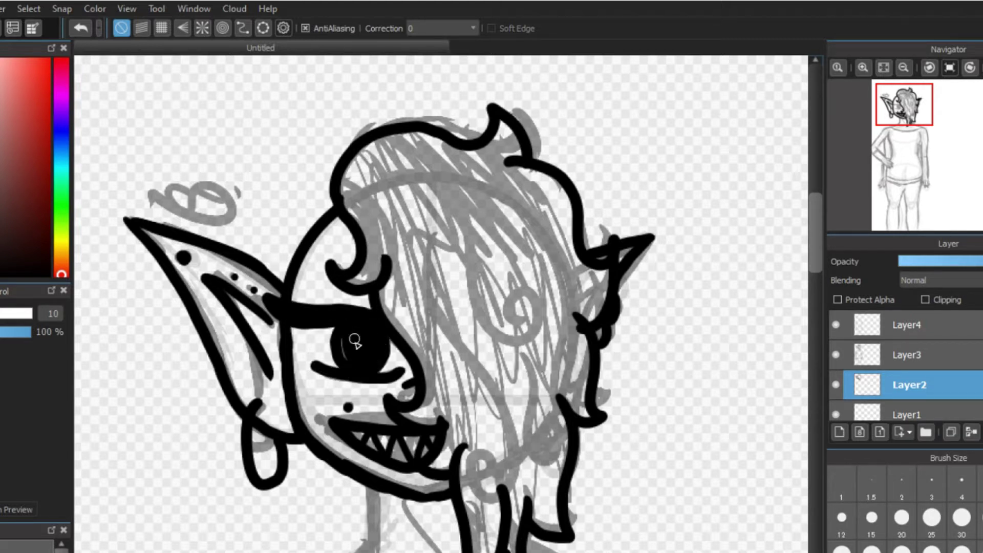
# Ink the neck and the lines sloping from it to both ends of the neckline.
pyautogui.moveTo(908, 122); pyautogui.dragTo(915, 143)
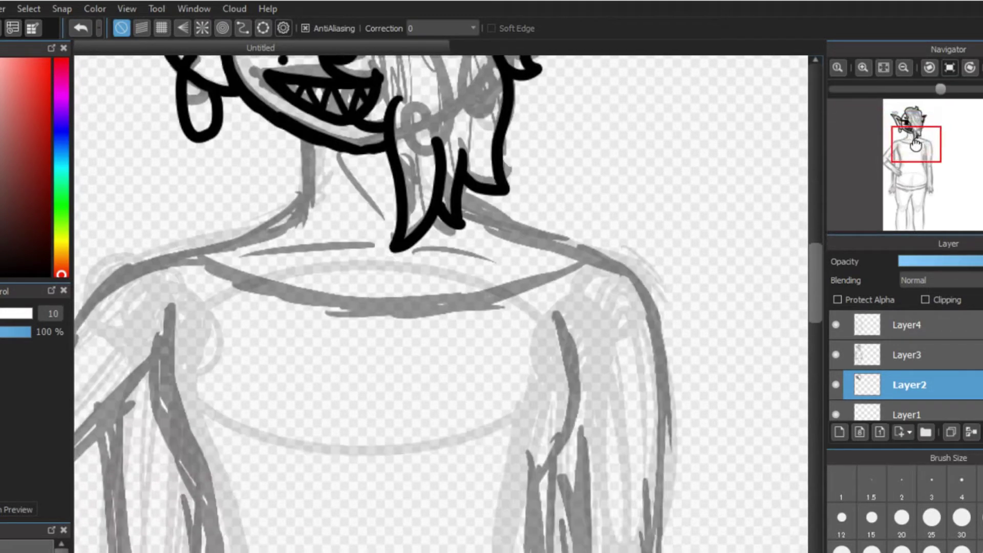
pyautogui.scroll(-5, 916, 143)
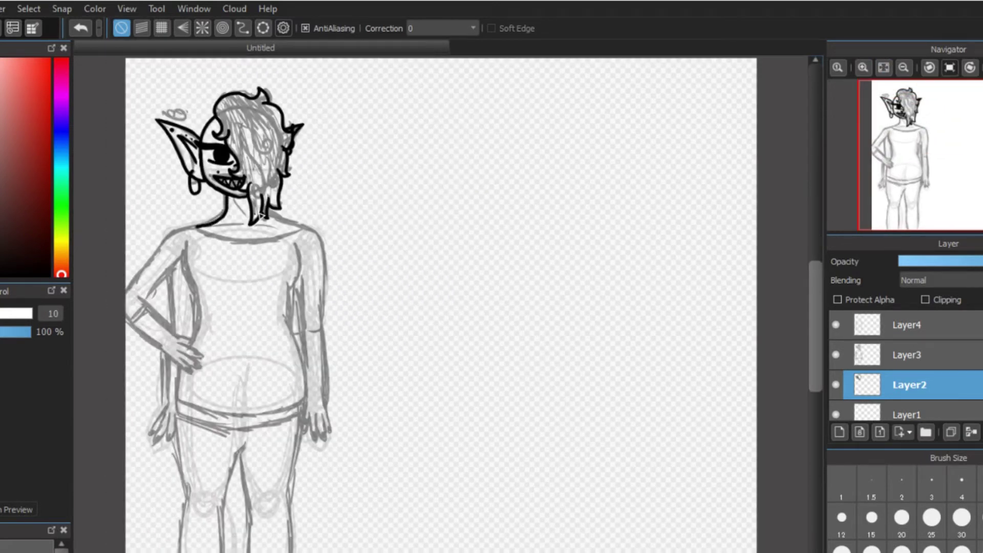
pyautogui.click(80, 28)
pyautogui.click(863, 68)
pyautogui.moveTo(909, 140); pyautogui.dragTo(912, 138)
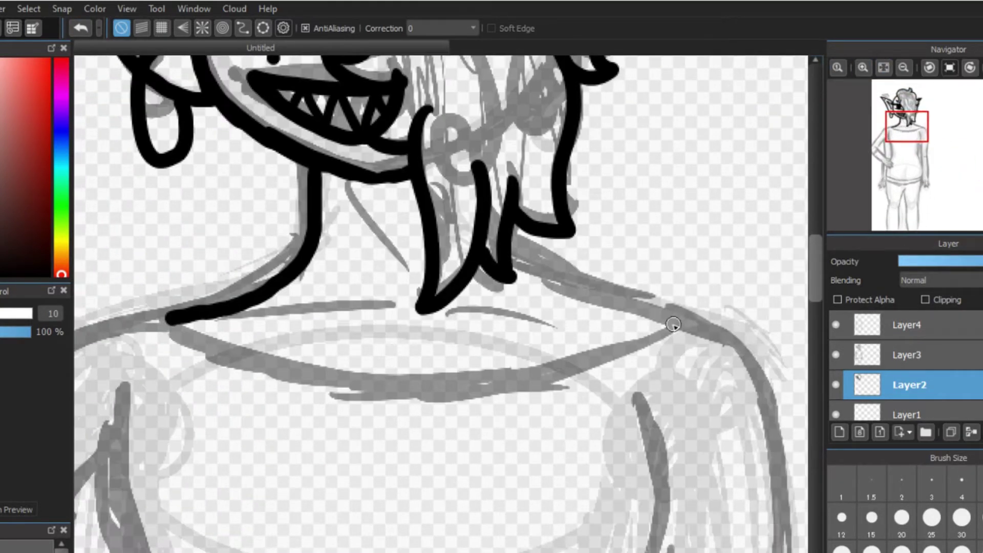
pyautogui.moveTo(675, 321); pyautogui.dragTo(512, 269)
pyautogui.scroll(-1, 920, 148)
pyautogui.moveTo(920, 149); pyautogui.dragTo(915, 139)
pyautogui.moveTo(519, 169)
pyautogui.mouseDown()
pyautogui.moveTo(547, 177)
pyautogui.moveTo(626, 423)
pyautogui.mouseUp()
pyautogui.click(80, 28)
pyautogui.moveTo(520, 169)
pyautogui.mouseDown()
pyautogui.moveTo(588, 233)
pyautogui.moveTo(608, 439)
pyautogui.moveTo(538, 176)
pyautogui.moveTo(609, 388)
pyautogui.moveTo(593, 552)
pyautogui.mouseUp()
pyautogui.hotkey('ctrl', 'z')
pyautogui.click(905, 69)
pyautogui.moveTo(915, 149)
pyautogui.mouseDown()
pyautogui.moveTo(915, 173)
pyautogui.moveTo(917, 152)
pyautogui.mouseUp()
pyautogui.click(80, 27)
pyautogui.moveTo(476, 111)
pyautogui.mouseDown()
pyautogui.moveTo(535, 177)
pyautogui.moveTo(539, 211)
pyautogui.mouseUp()
pyautogui.hotkey('ctrl', 'z')
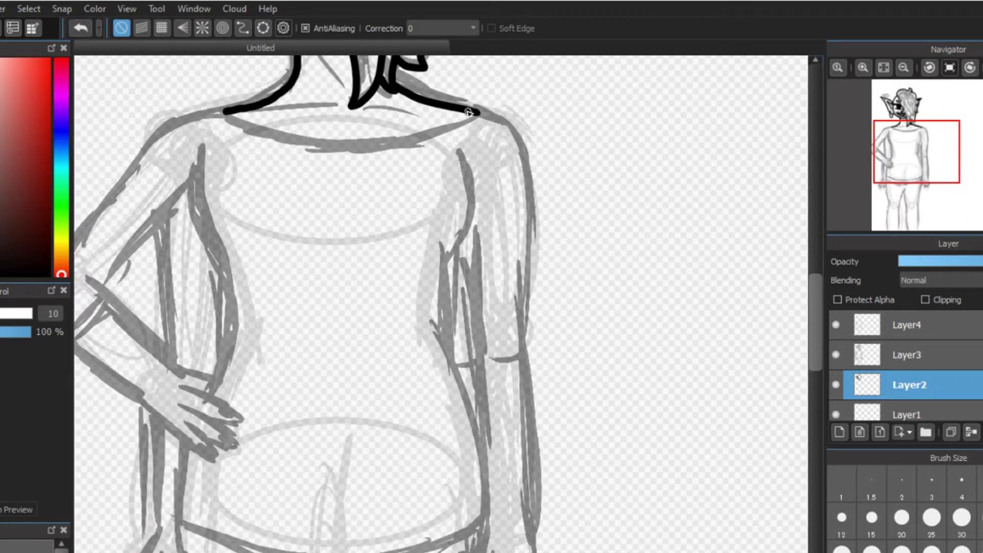
# Ink the outer line of the right arm from the end of the neckline over the shoulder down to the wrist.
pyautogui.click(82, 28)
pyautogui.moveTo(523, 358)
pyautogui.mouseDown()
pyautogui.moveTo(528, 252)
pyautogui.moveTo(472, 110)
pyautogui.mouseUp()
pyautogui.moveTo(909, 182); pyautogui.dragTo(913, 167)
pyautogui.moveTo(546, 163); pyautogui.dragTo(563, 355)
pyautogui.moveTo(604, 270)
pyautogui.mouseDown()
pyautogui.moveTo(611, 404)
pyautogui.moveTo(604, 272)
pyautogui.mouseUp()
pyautogui.hotkey('ctrl', 'z')
# Ink the pointed fingers of the right hand beside the hip.
pyautogui.moveTo(914, 177); pyautogui.dragTo(923, 186)
pyautogui.scroll(2, 922, 184)
pyautogui.moveTo(521, 174); pyautogui.dragTo(519, 267)
pyautogui.moveTo(503, 198)
pyautogui.mouseDown()
pyautogui.moveTo(501, 310)
pyautogui.moveTo(480, 275)
pyautogui.mouseUp()
pyautogui.moveTo(478, 219); pyautogui.dragTo(442, 235)
# Ink the line across the right elbow, the right side of the torso down to the hip, and the arm's inner line.
pyautogui.moveTo(927, 195); pyautogui.dragTo(926, 166)
pyautogui.moveTo(517, 314); pyautogui.dragTo(439, 318)
pyautogui.scroll(-1, 925, 167)
pyautogui.moveTo(924, 166); pyautogui.dragTo(926, 160)
pyautogui.moveTo(382, 86)
pyautogui.mouseDown()
pyautogui.moveTo(394, 208)
pyautogui.moveTo(362, 260)
pyautogui.moveTo(418, 533)
pyautogui.mouseUp()
pyautogui.moveTo(915, 166); pyautogui.dragTo(919, 186)
pyautogui.moveTo(569, 156); pyautogui.dragTo(580, 326)
# Ink the curved neckline and the top of the left shoulder.
pyautogui.moveTo(910, 171); pyautogui.dragTo(904, 142)
pyautogui.moveTo(657, 181); pyautogui.dragTo(600, 204)
pyautogui.hotkey('ctrl', 'z')
pyautogui.moveTo(681, 163)
pyautogui.mouseDown()
pyautogui.moveTo(298, 173)
pyautogui.moveTo(199, 196)
pyautogui.mouseUp()
# Ink the left side of the torso from armpit to hip, with the navel dot and the hem's left corner.
pyautogui.moveTo(894, 141); pyautogui.dragTo(911, 158)
pyautogui.scroll(-1, 905, 150)
pyautogui.moveTo(297, 177); pyautogui.dragTo(291, 241)
pyautogui.hotkey('ctrl', 'z')
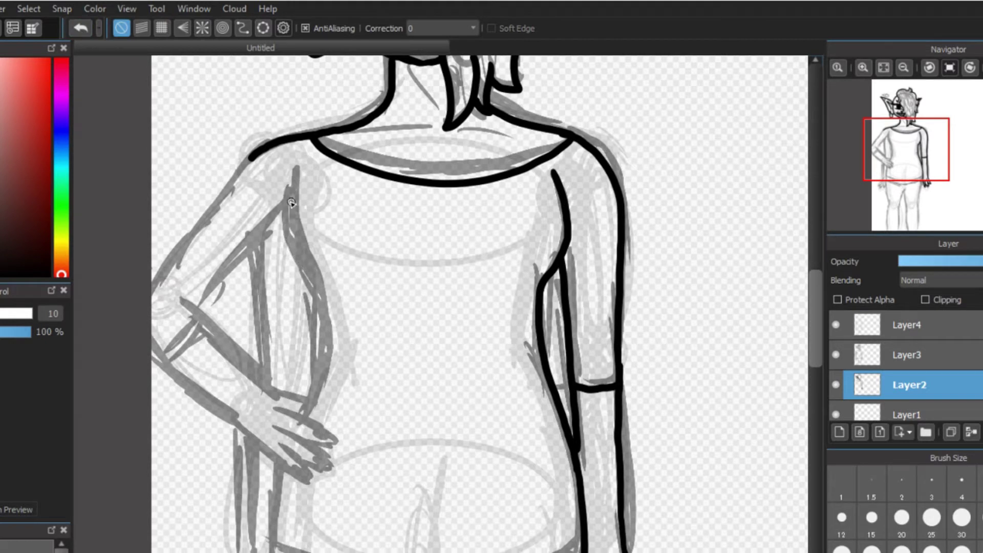
pyautogui.moveTo(299, 173)
pyautogui.mouseDown()
pyautogui.moveTo(313, 312)
pyautogui.moveTo(301, 412)
pyautogui.mouseUp()
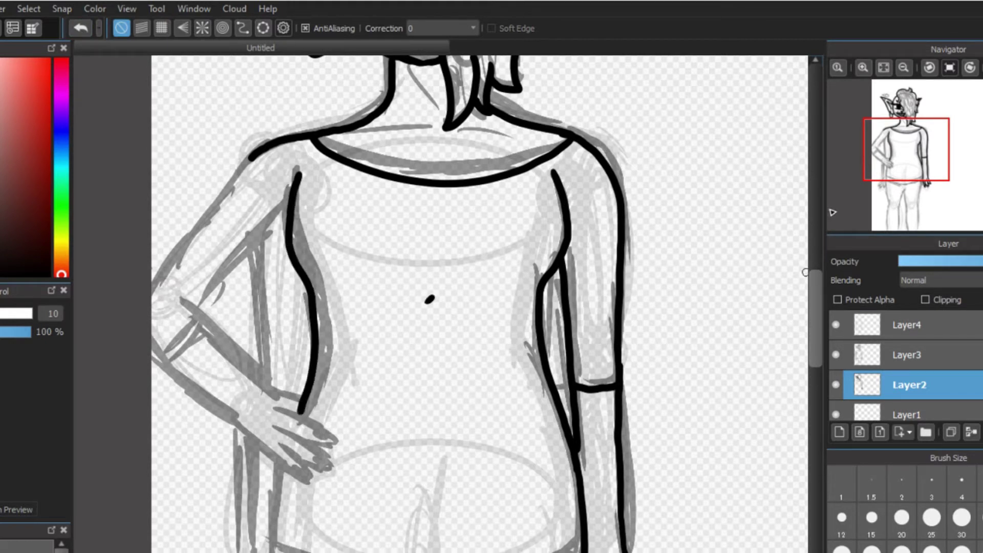
pyautogui.moveTo(902, 165); pyautogui.dragTo(899, 175)
pyautogui.moveTo(344, 245); pyautogui.dragTo(333, 345)
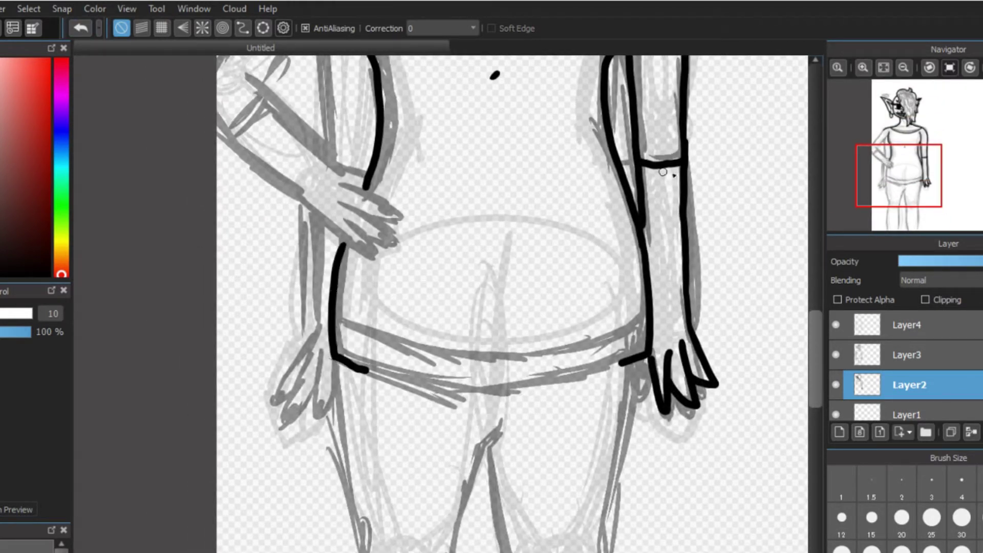
# Ink the inner and outer edges of the bent left arm, from shoulder to elbow and along the forearm.
pyautogui.click(893, 161)
pyautogui.moveTo(487, 199)
pyautogui.mouseDown()
pyautogui.moveTo(414, 301)
pyautogui.moveTo(506, 393)
pyautogui.mouseUp()
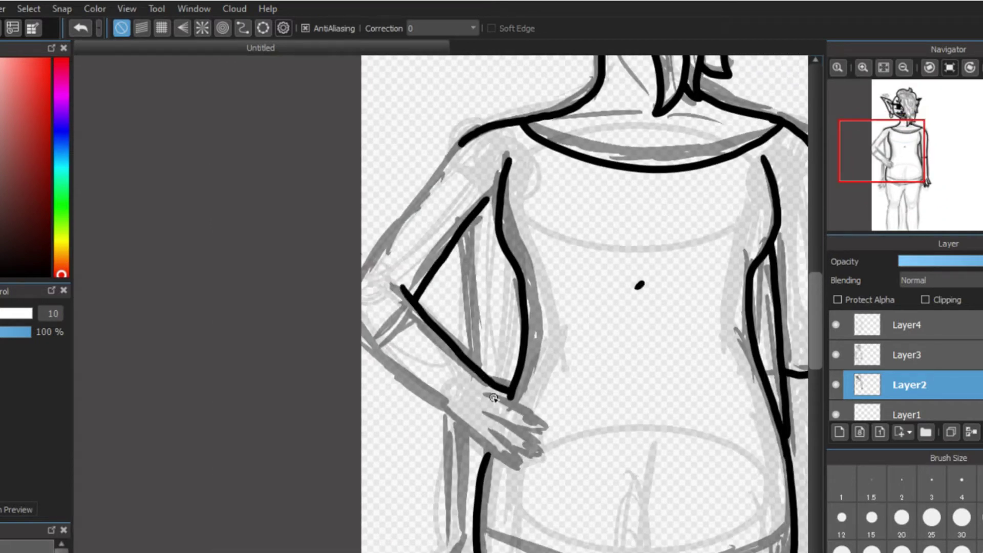
pyautogui.moveTo(469, 137); pyautogui.dragTo(361, 264)
pyautogui.hotkey('ctrl', 'z')
pyautogui.moveTo(455, 412); pyautogui.dragTo(367, 338)
pyautogui.moveTo(449, 158); pyautogui.dragTo(355, 298)
# Ink the fingers of the hand resting on the left hip.
pyautogui.moveTo(893, 165); pyautogui.dragTo(898, 169)
pyautogui.scroll(2, 898, 169)
pyautogui.moveTo(415, 322)
pyautogui.mouseDown()
pyautogui.moveTo(514, 373)
pyautogui.moveTo(476, 379)
pyautogui.mouseUp()
pyautogui.moveTo(417, 351)
pyautogui.mouseDown()
pyautogui.moveTo(451, 406)
pyautogui.moveTo(357, 363)
pyautogui.mouseUp()
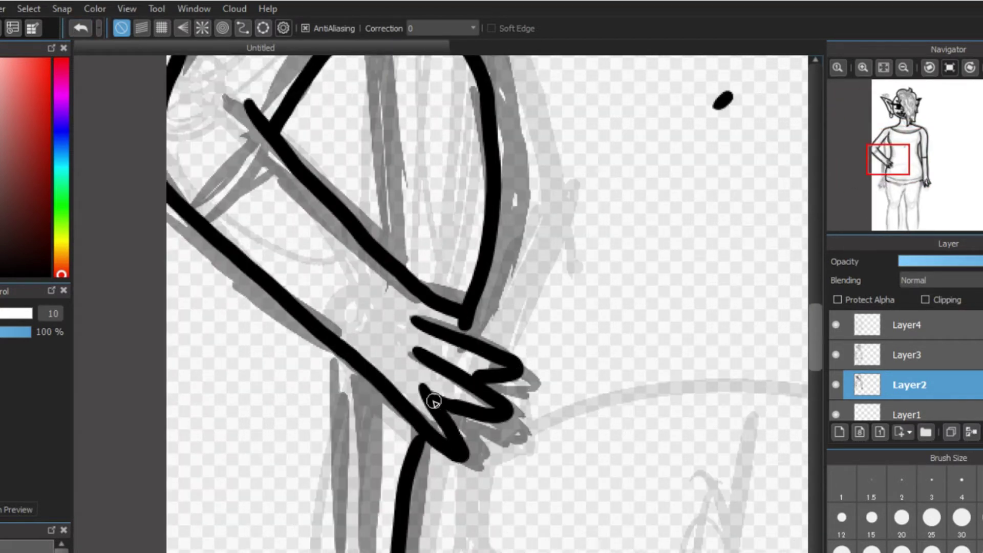
# Ink the second left arm hanging behind the bent one, including its forearm and fingers.
pyautogui.scroll(-1, 910, 168)
pyautogui.moveTo(907, 166); pyautogui.dragTo(910, 168)
pyautogui.moveTo(653, 304); pyautogui.dragTo(625, 299)
pyautogui.scroll(-1, 906, 170)
pyautogui.moveTo(905, 169)
pyautogui.mouseDown()
pyautogui.moveTo(909, 186)
pyautogui.moveTo(895, 170)
pyautogui.mouseUp()
pyautogui.moveTo(393, 82); pyautogui.dragTo(395, 228)
pyautogui.moveTo(384, 294)
pyautogui.mouseDown()
pyautogui.moveTo(368, 419)
pyautogui.moveTo(380, 475)
pyautogui.mouseUp()
pyautogui.click(80, 28)
pyautogui.moveTo(389, 420); pyautogui.dragTo(383, 479)
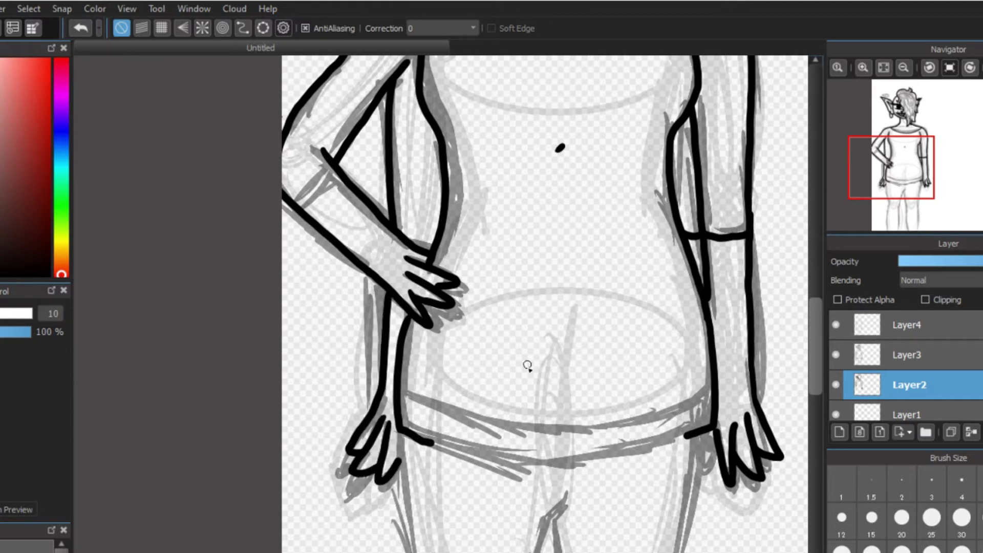
# Ink the curved line across the bent arm's elbow and the two curved lines of the band across the hips.
pyautogui.moveTo(324, 158); pyautogui.dragTo(290, 201)
pyautogui.moveTo(689, 435); pyautogui.dragTo(506, 461)
pyautogui.click(81, 28)
pyautogui.moveTo(426, 441)
pyautogui.mouseDown()
pyautogui.moveTo(507, 459)
pyautogui.moveTo(662, 442)
pyautogui.mouseUp()
pyautogui.moveTo(400, 395)
pyautogui.mouseDown()
pyautogui.moveTo(510, 418)
pyautogui.moveTo(644, 415)
pyautogui.mouseUp()
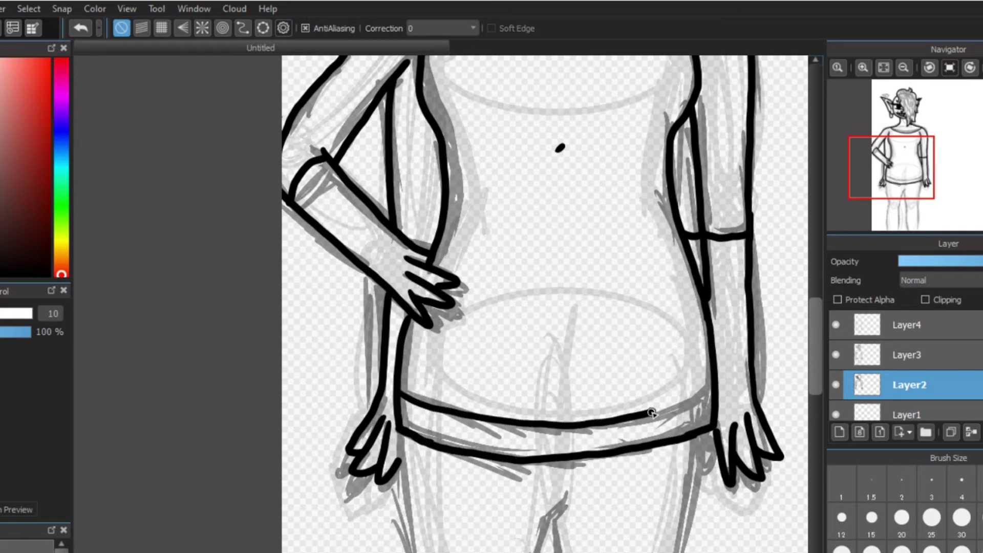
# Ink the inner and outer lines of both legs from the hip band down to the canvas edge.
pyautogui.click(903, 68)
pyautogui.moveTo(902, 177)
pyautogui.mouseDown()
pyautogui.moveTo(901, 146)
pyautogui.moveTo(897, 202)
pyautogui.mouseUp()
pyautogui.moveTo(561, 205)
pyautogui.mouseDown()
pyautogui.moveTo(542, 261)
pyautogui.moveTo(525, 453)
pyautogui.mouseUp()
pyautogui.moveTo(453, 190); pyautogui.dragTo(464, 410)
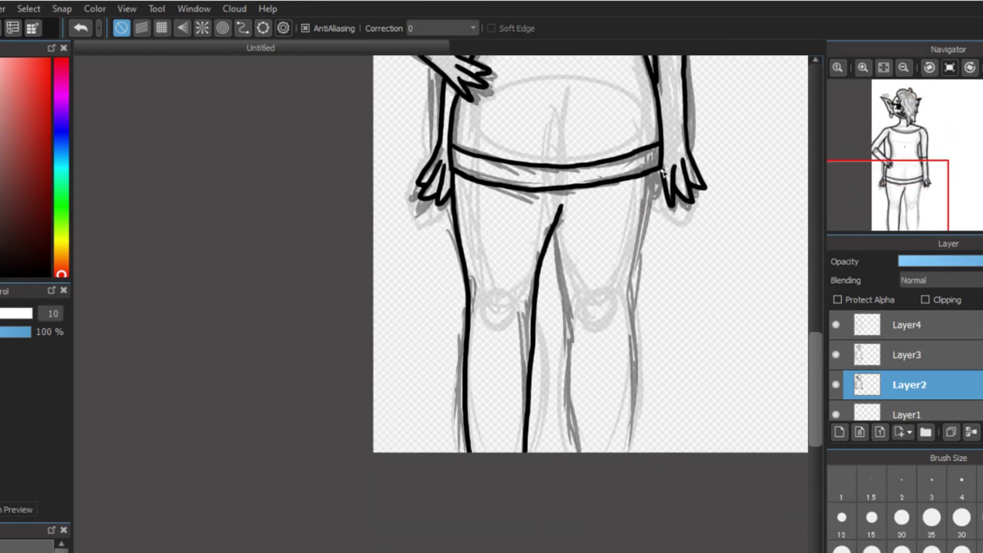
pyautogui.moveTo(658, 197); pyautogui.dragTo(627, 453)
pyautogui.moveTo(558, 223); pyautogui.dragTo(577, 468)
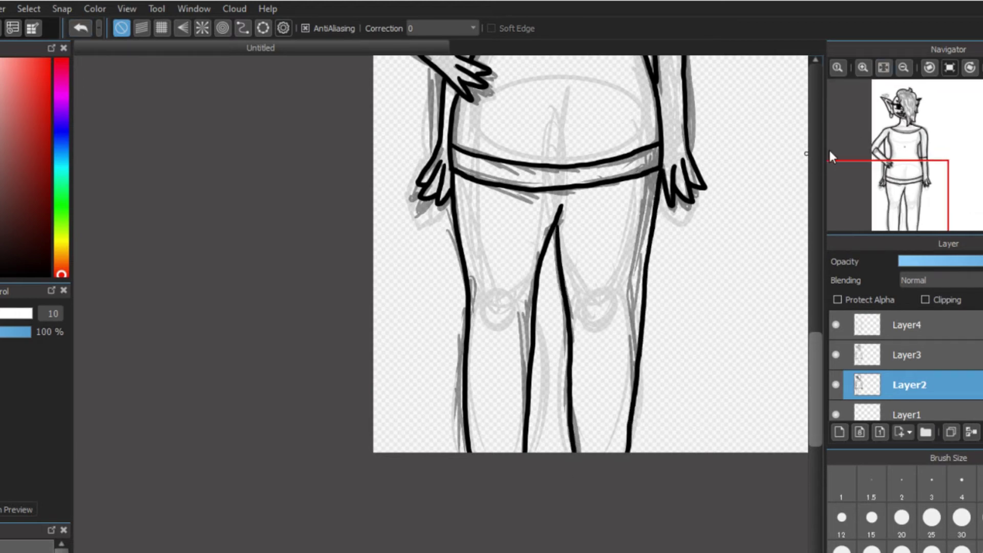
# Delete Layer4 and Layer3 to view the line art alone, and undo both deletions.
pyautogui.click(884, 68)
pyautogui.click(902, 324)
pyautogui.click(982, 432)
pyautogui.click(982, 432)
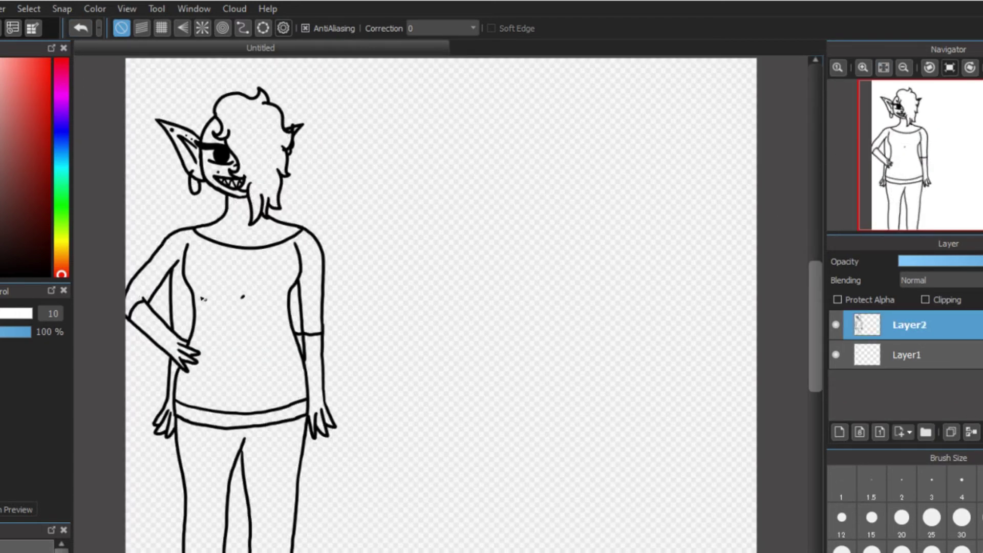
pyautogui.click(82, 28)
pyautogui.click(81, 28)
# Touch up the left arm area on Layer2 with a tool of size 26 at 100% opacity.
pyautogui.click(864, 383)
pyautogui.click(25, 549)
pyautogui.click(30, 331)
pyautogui.click(868, 71)
pyautogui.click(868, 71)
pyautogui.click(868, 70)
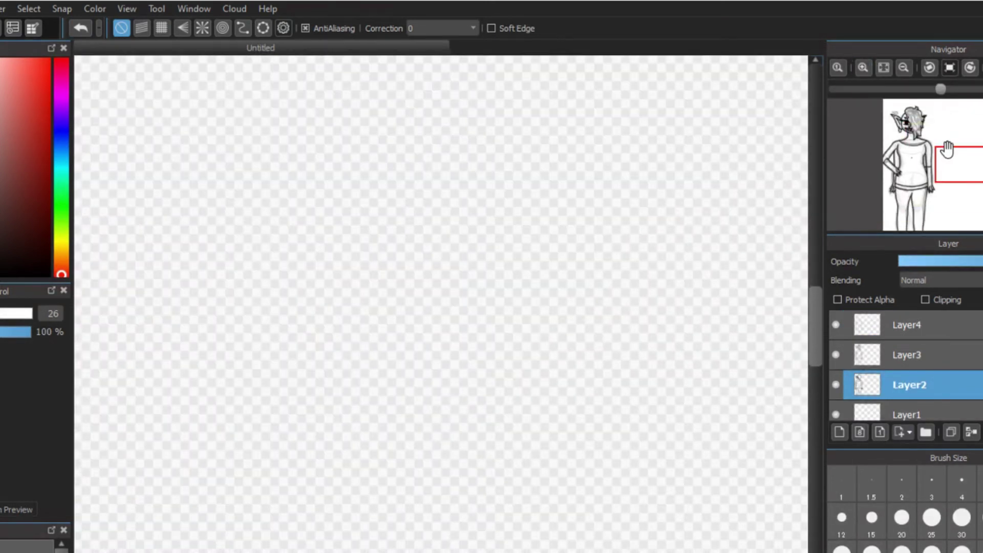
pyautogui.moveTo(949, 174); pyautogui.dragTo(951, 185)
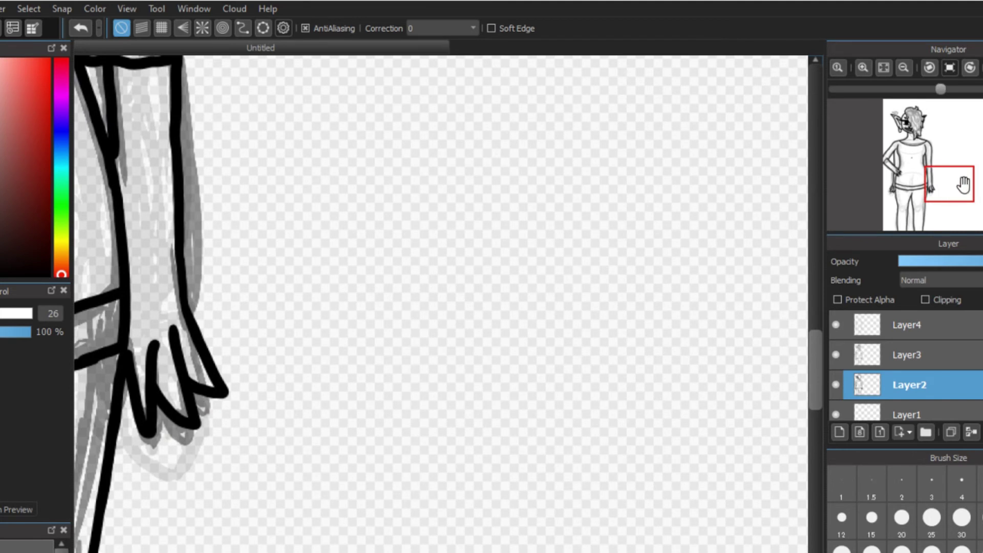
pyautogui.moveTo(950, 196); pyautogui.dragTo(899, 165)
pyautogui.moveTo(310, 287); pyautogui.dragTo(296, 122)
pyautogui.moveTo(305, 340); pyautogui.dragTo(302, 115)
pyautogui.scroll(-4, 437, 339)
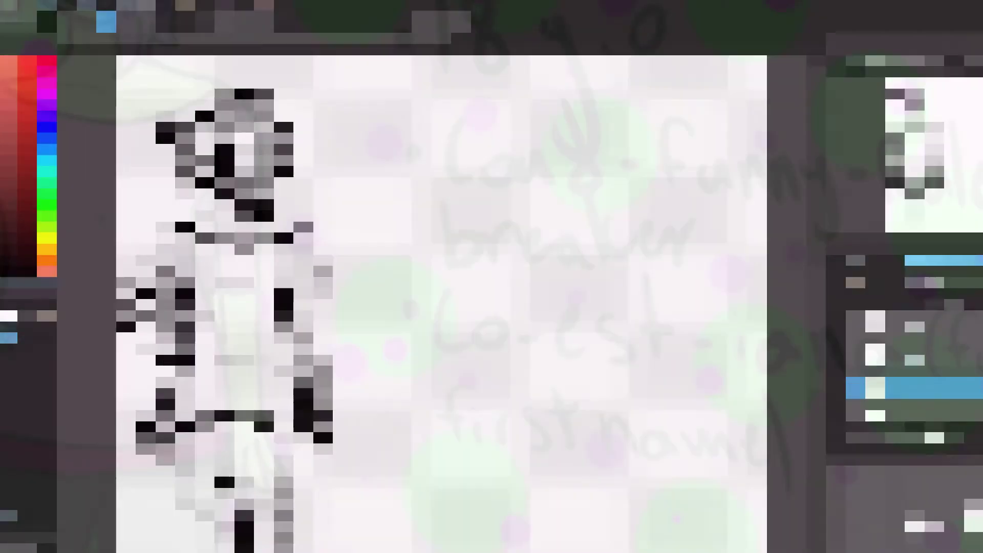